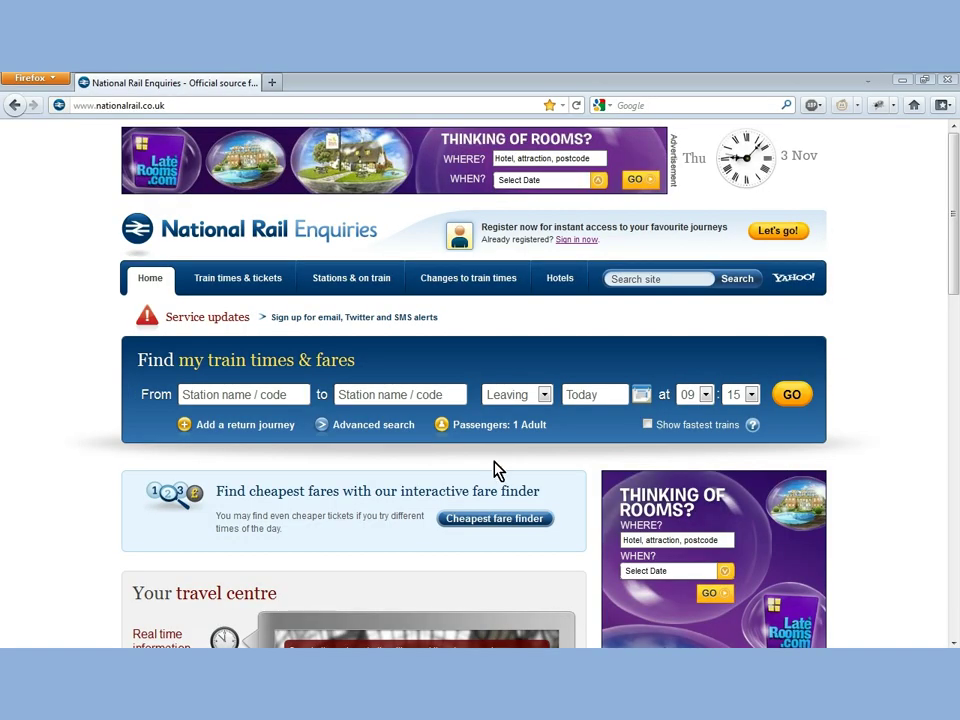
Step: Search for trains from Manchester to London on Wednesday 9 November 2011
click(257, 396)
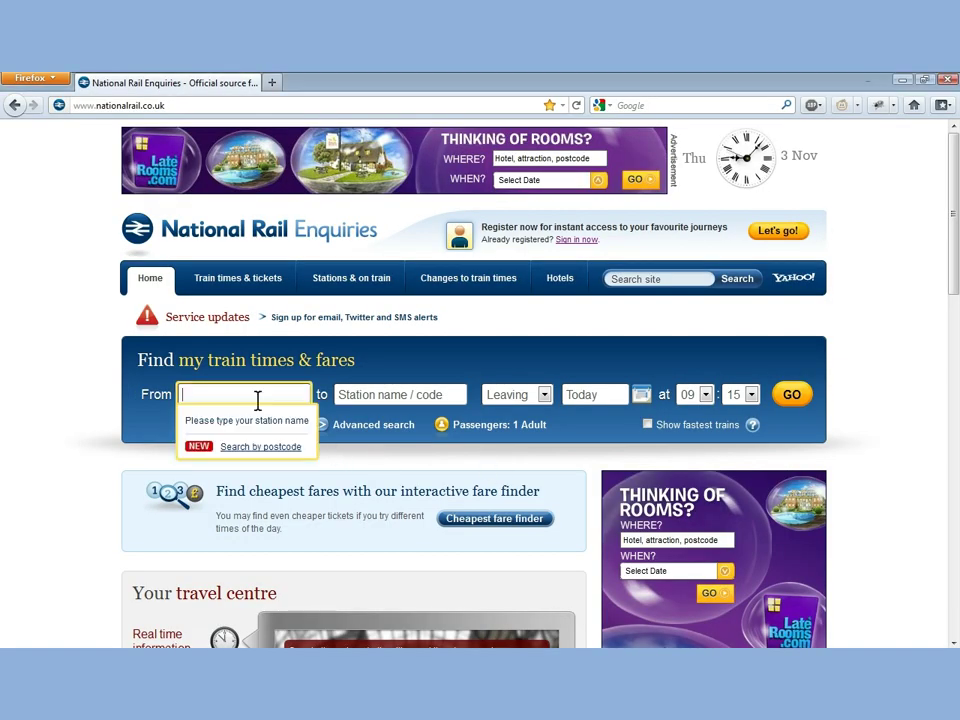
text(Manc)
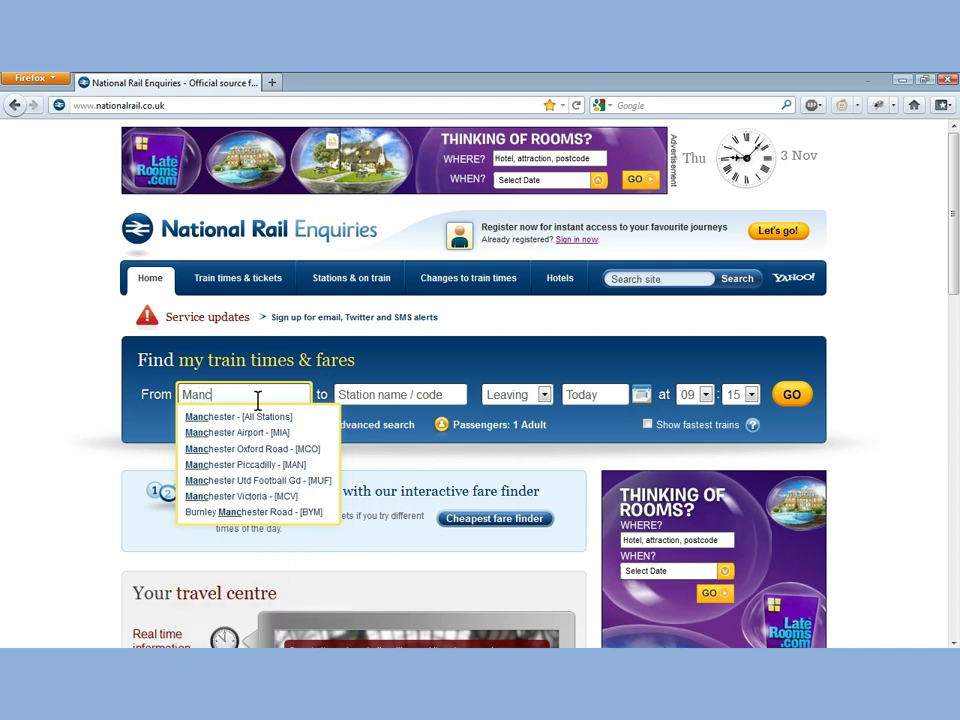
key(Tab)
text(Lond)
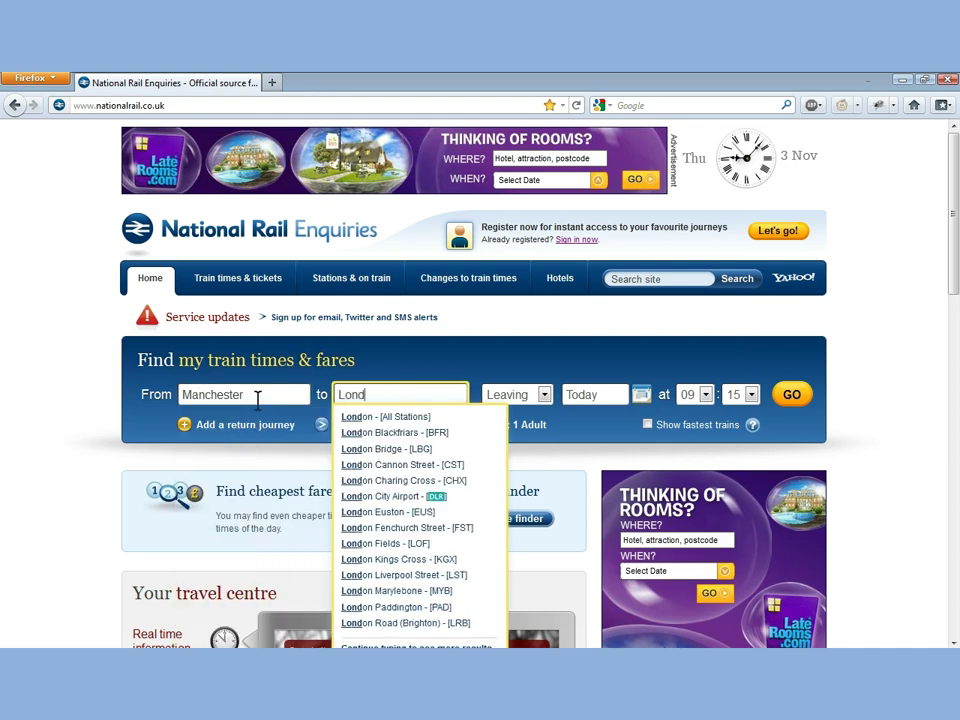
key(Tab)
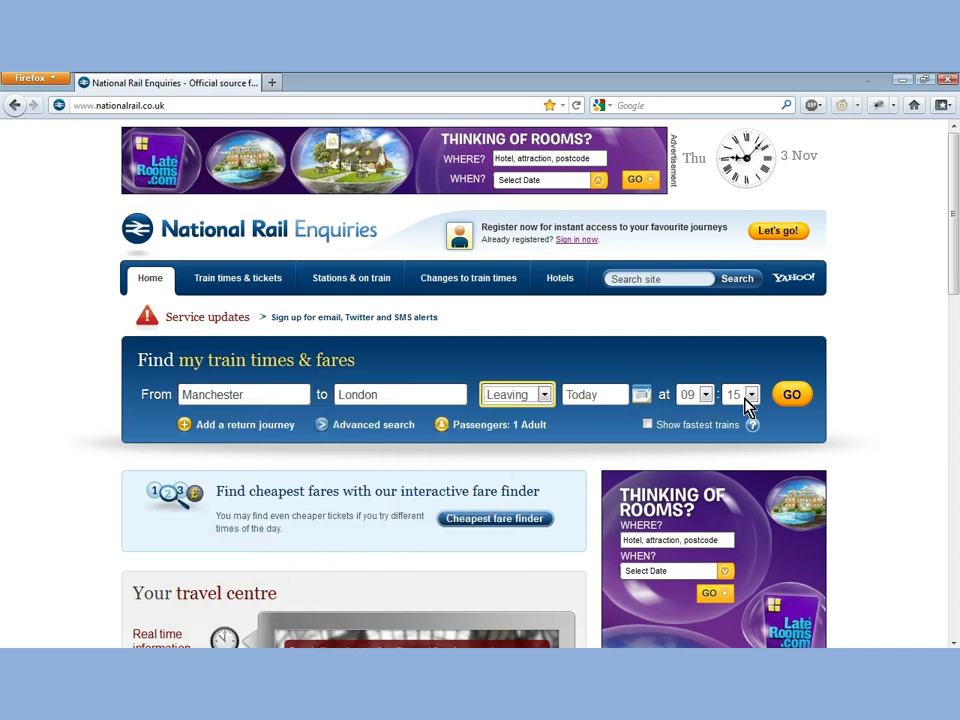
click(639, 395)
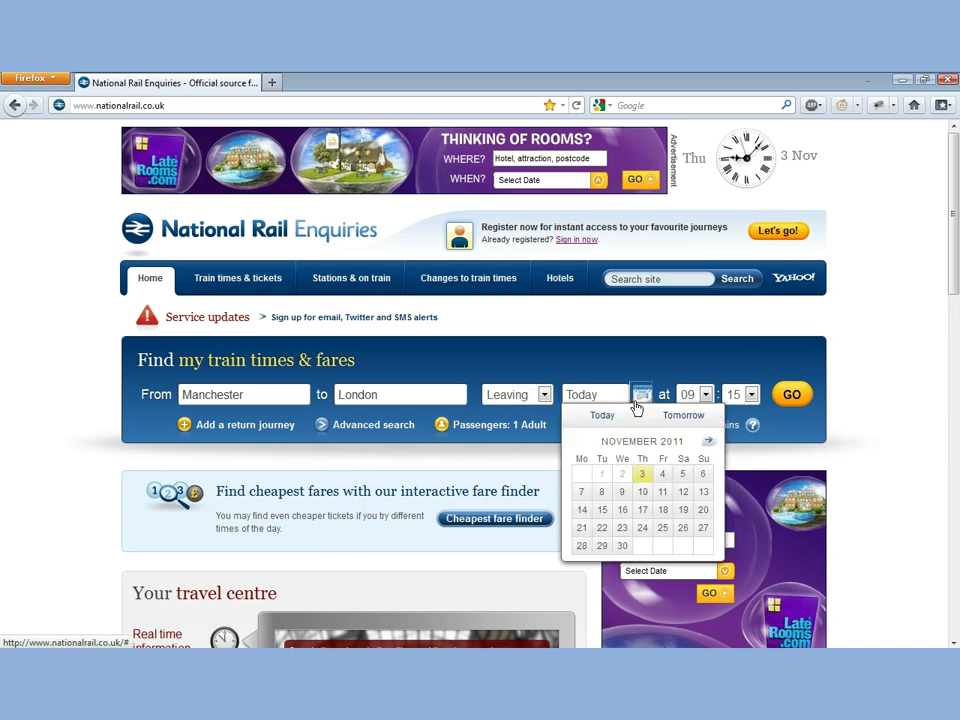
click(622, 491)
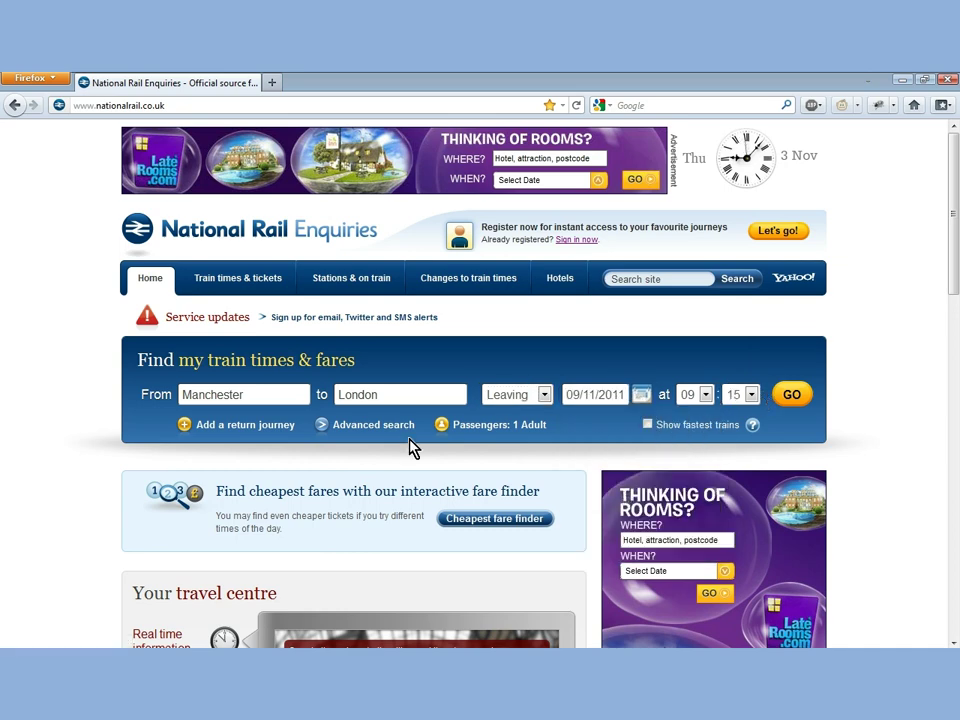
click(787, 396)
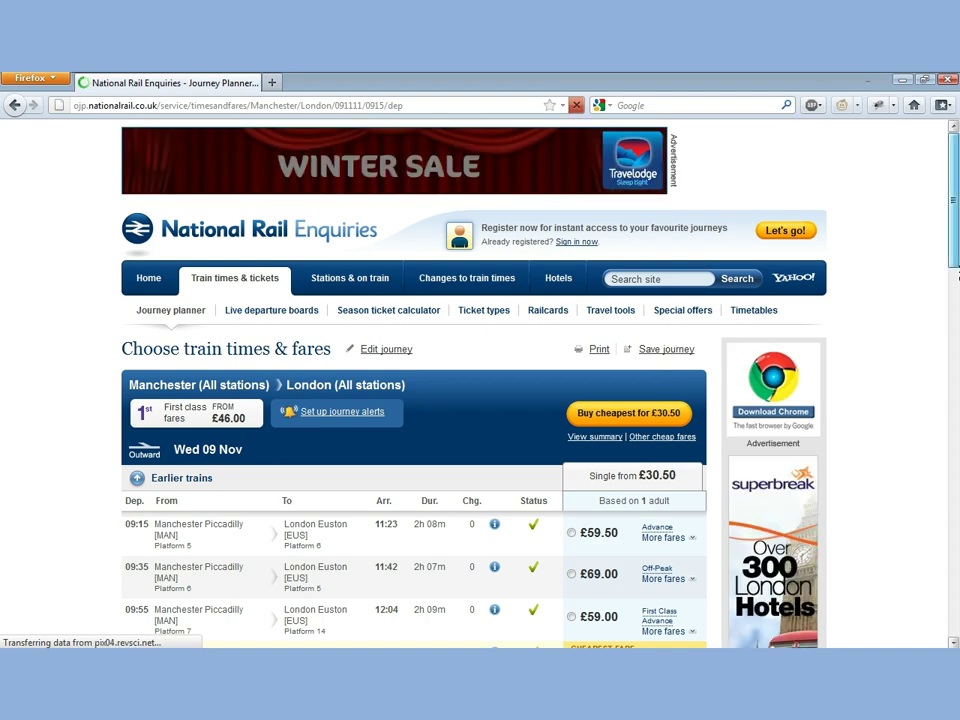
scroll(953, 313, down, 3)
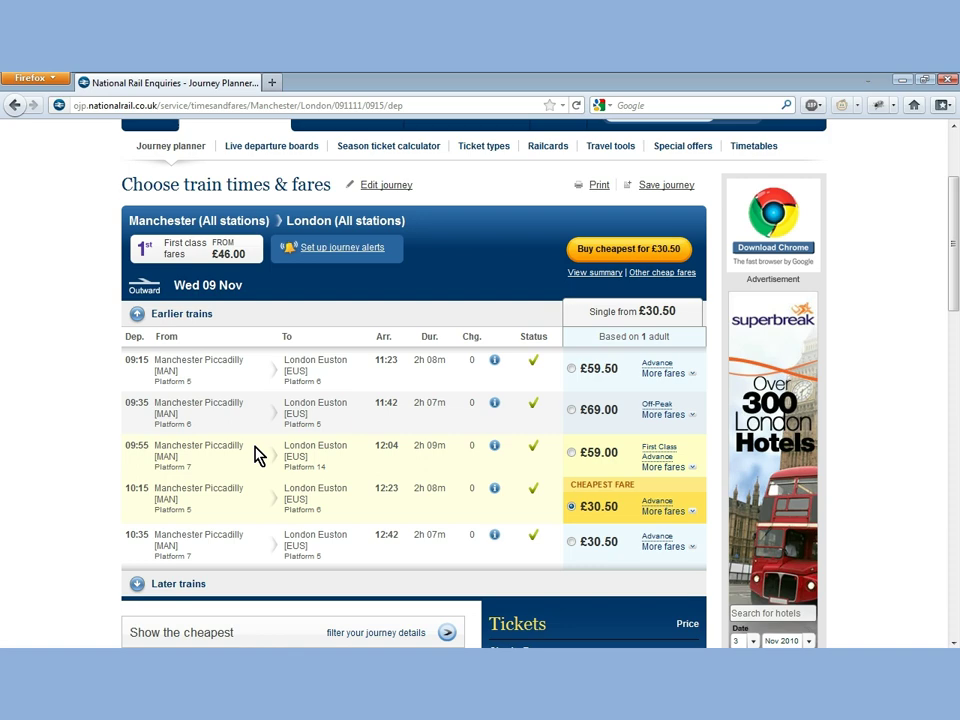
Step: Add a return leg on 10 November departing from 12:00 and update the train times
click(385, 188)
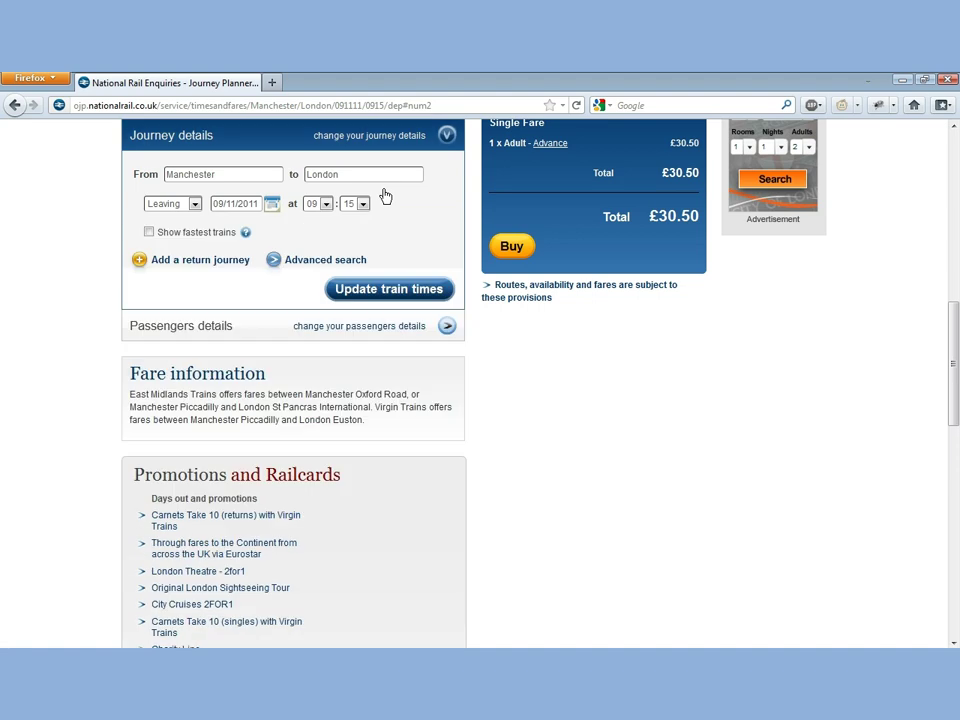
click(175, 262)
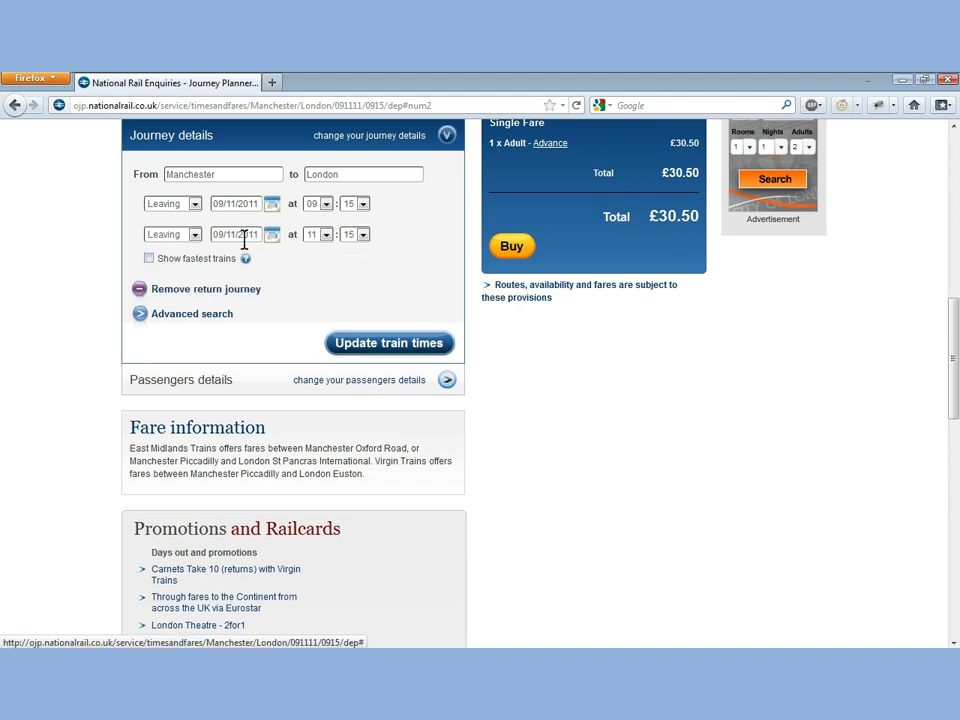
click(272, 235)
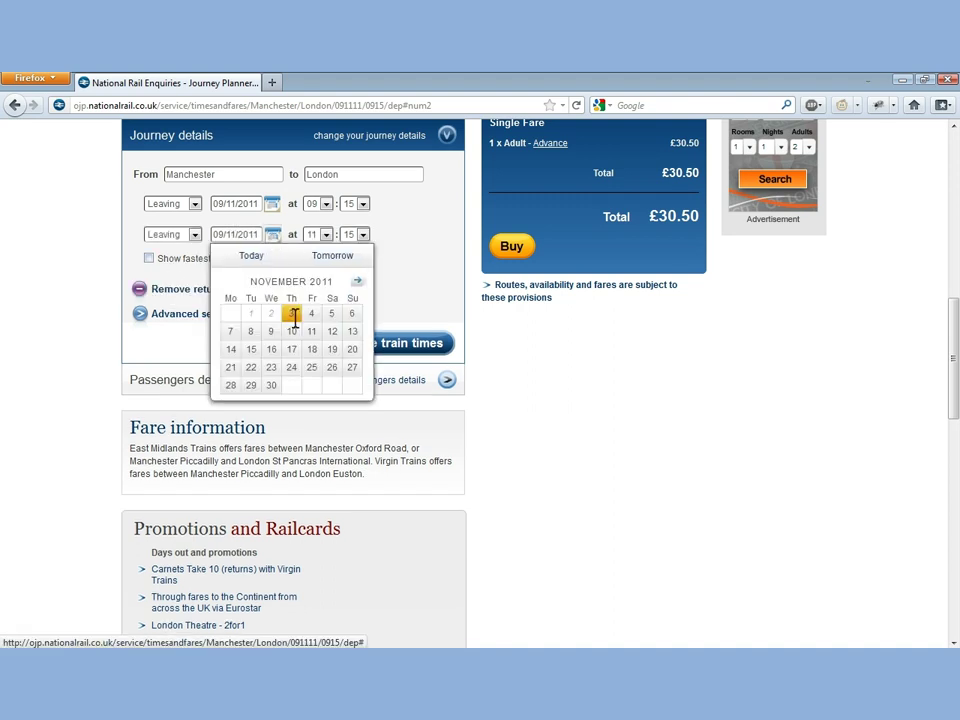
click(290, 333)
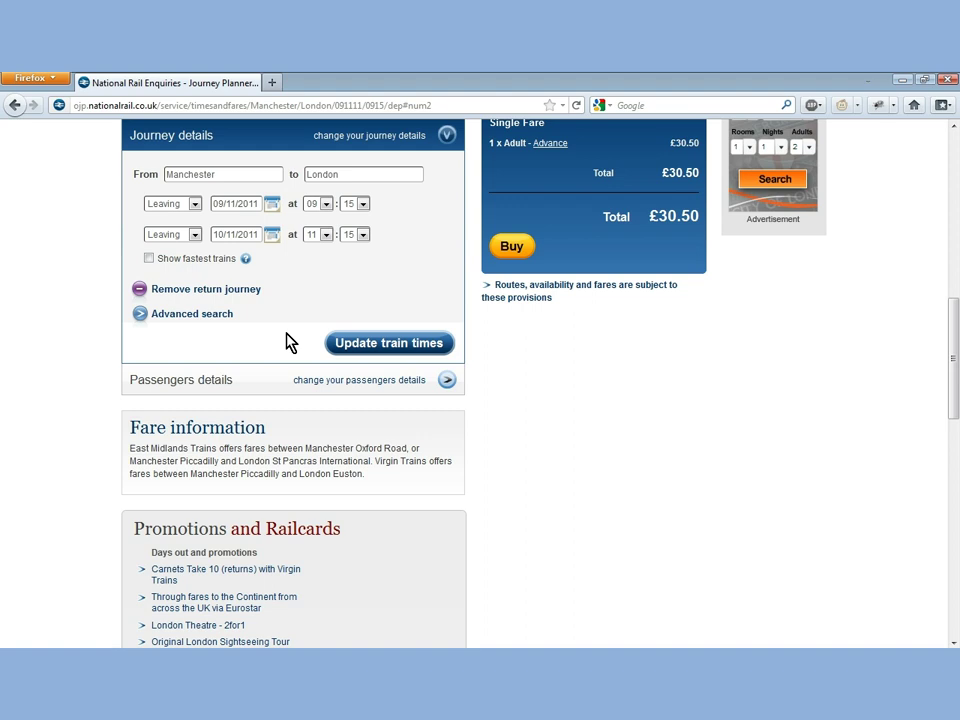
click(314, 235)
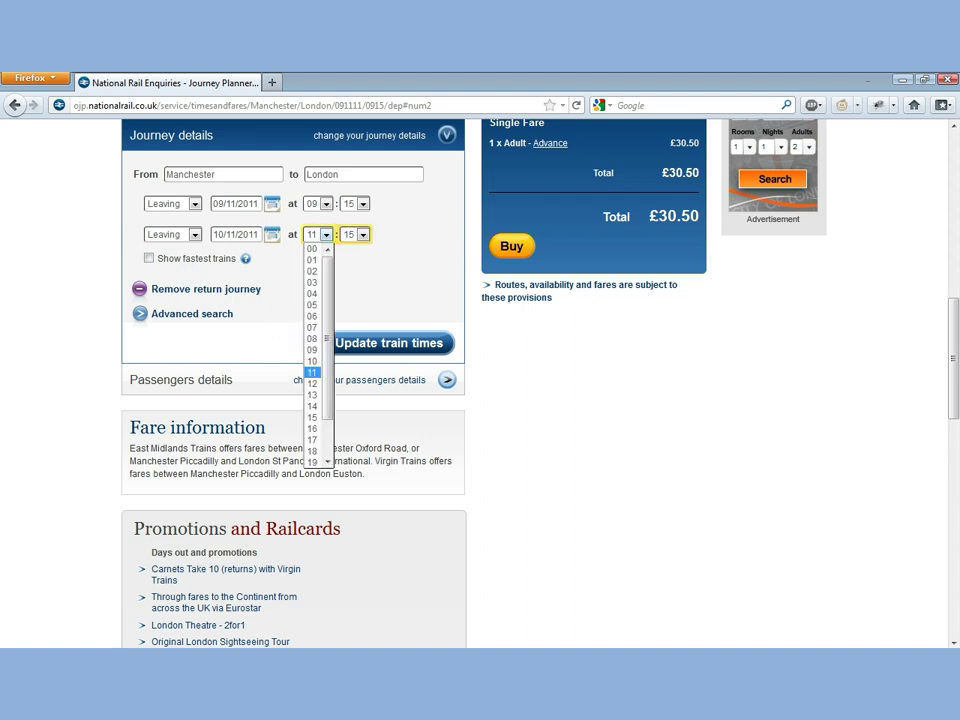
click(313, 386)
click(388, 343)
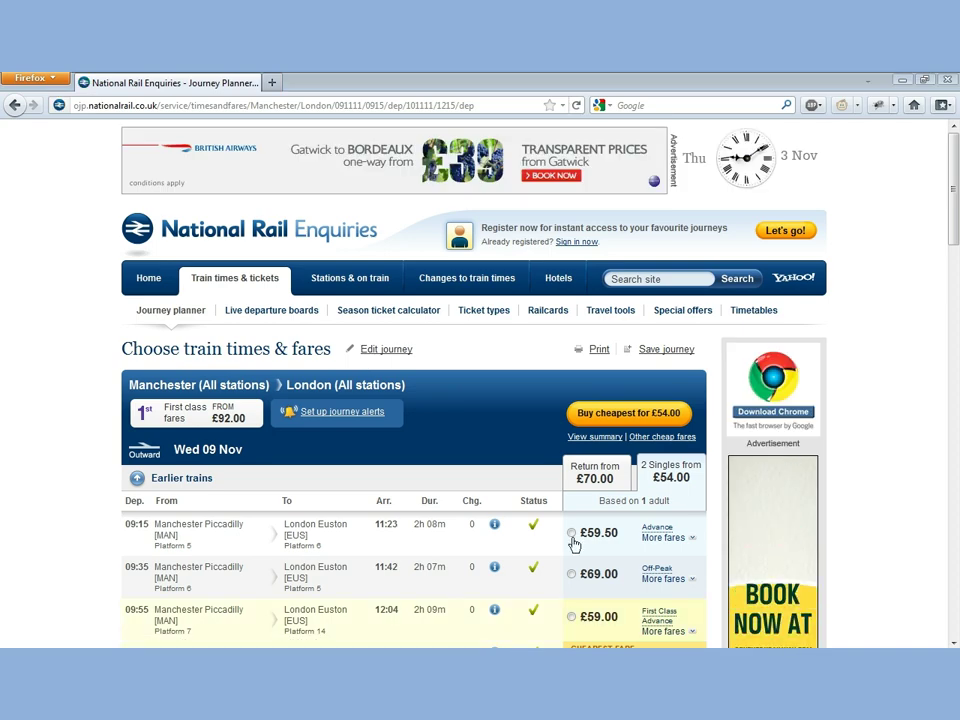
Step: Open the details of the 09:35 Manchester Piccadilly to London Euston train
drag(956, 261, 957, 313)
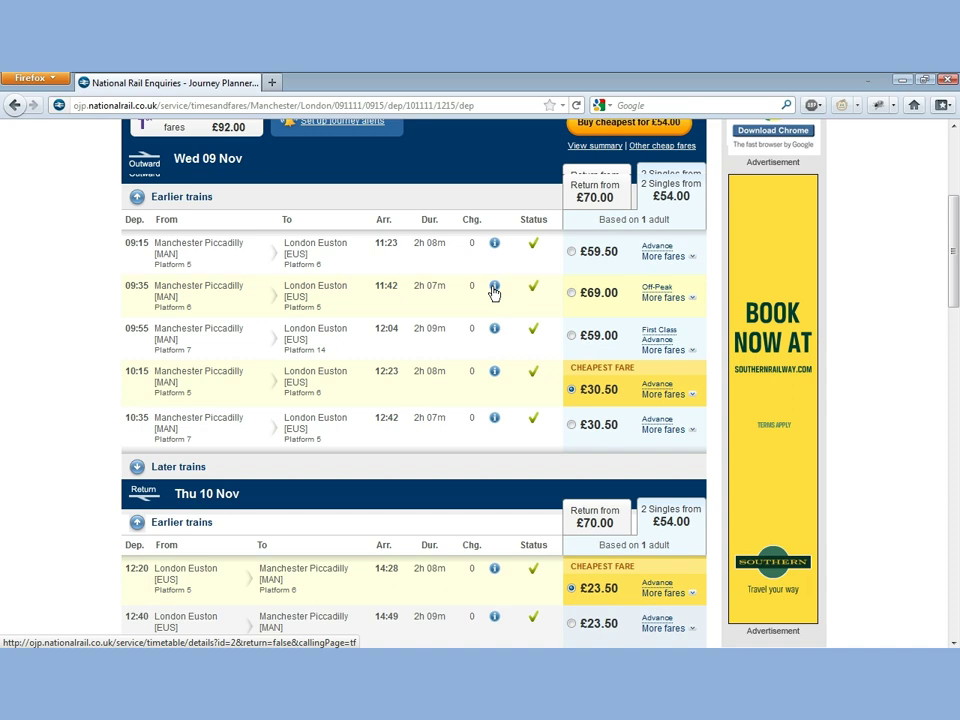
click(494, 289)
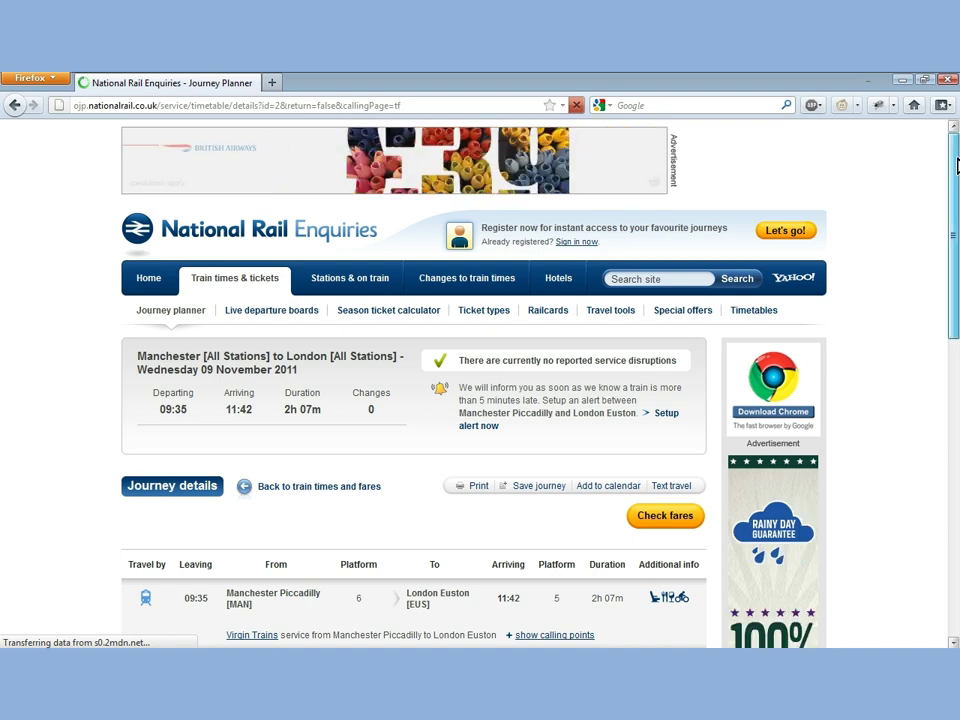
Step: Check the 09:35 train's calling points, then return to the fares list
scroll(957, 220, down, 3)
scroll(957, 220, down, 2)
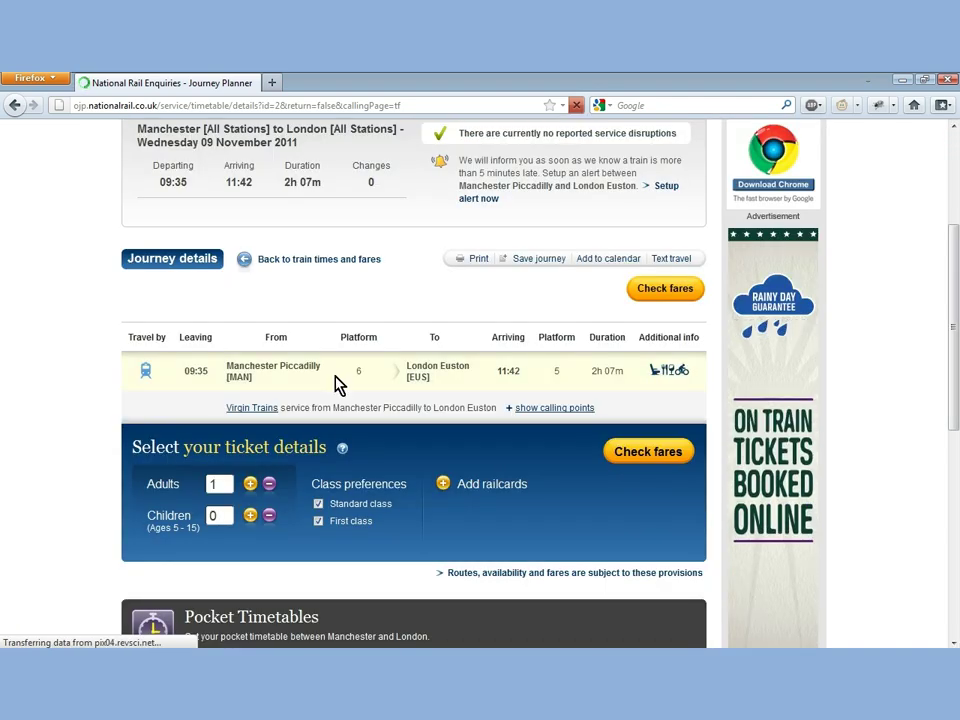
click(262, 410)
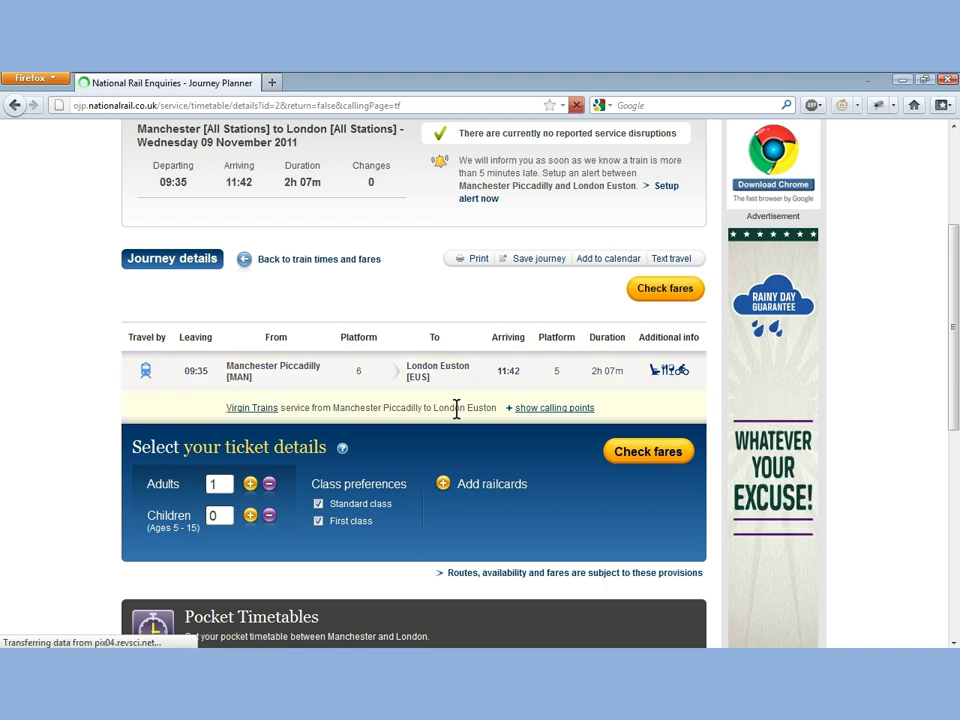
click(540, 409)
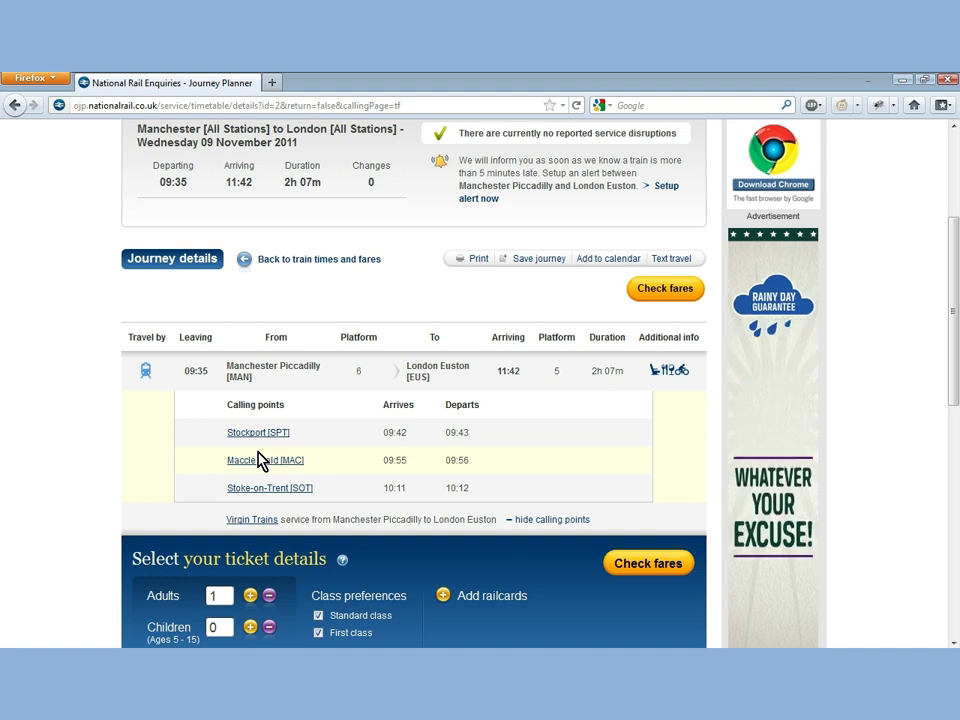
click(311, 260)
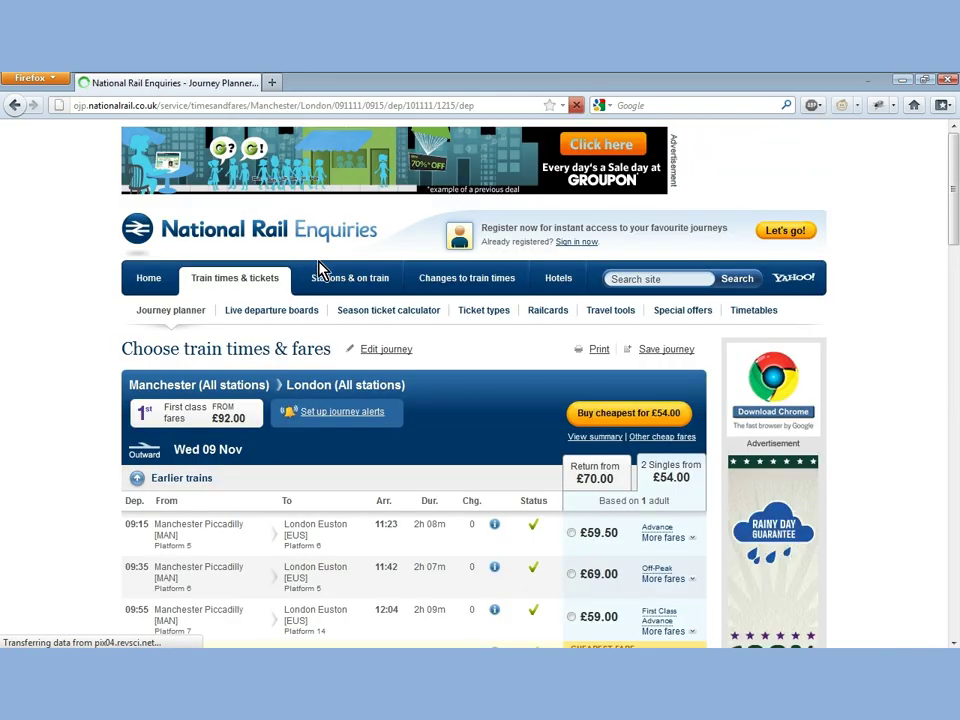
Step: Add a 16-25 Railcard for the adult passenger and recheck the fares
click(372, 349)
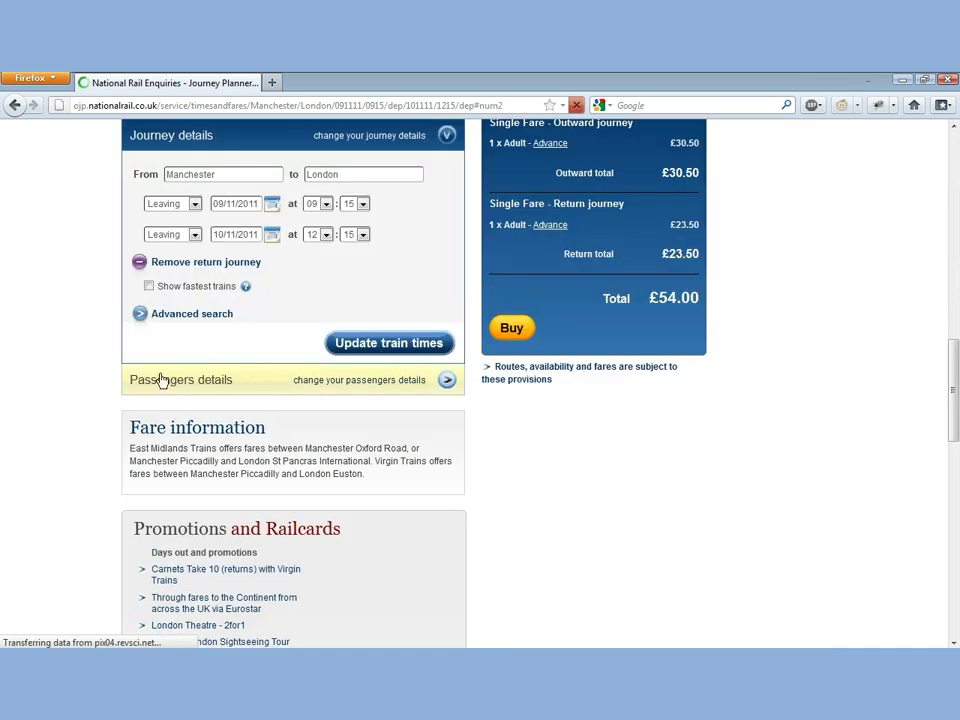
click(331, 377)
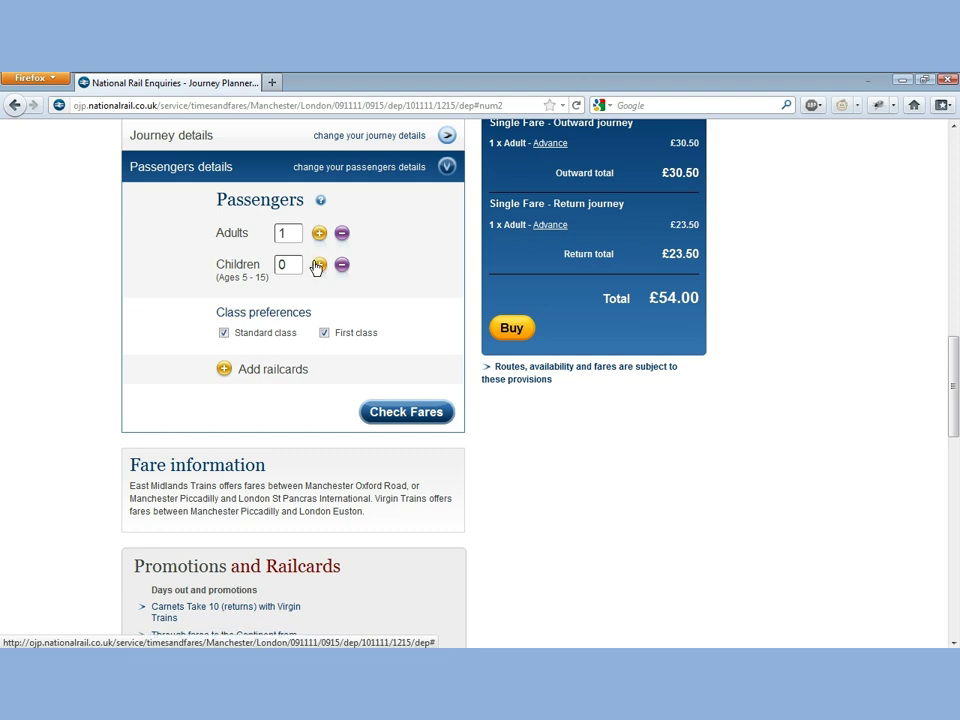
click(257, 370)
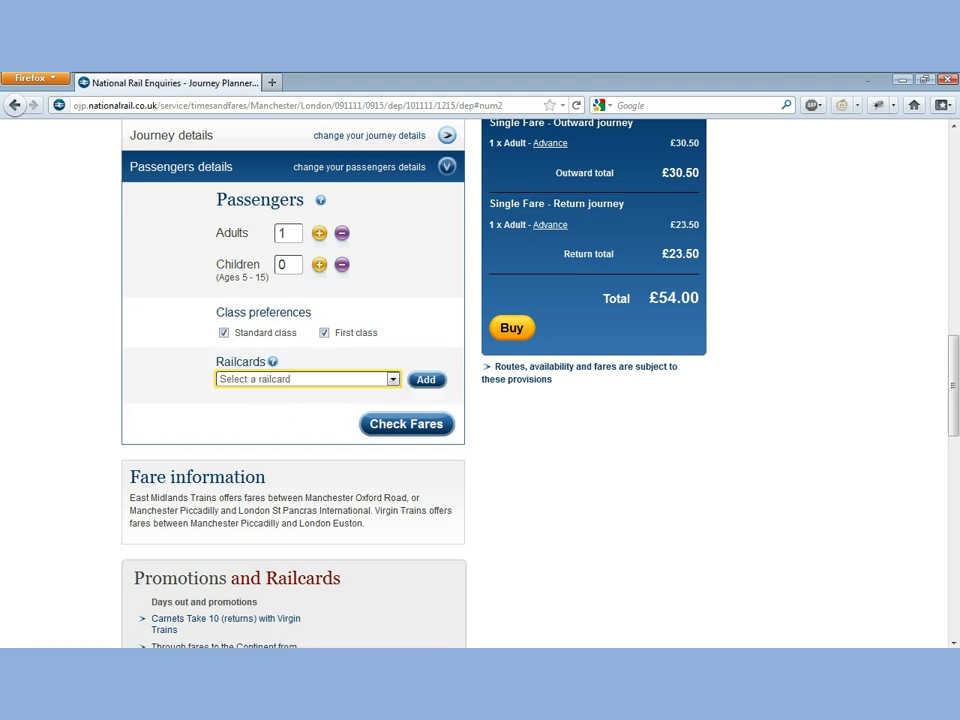
click(378, 380)
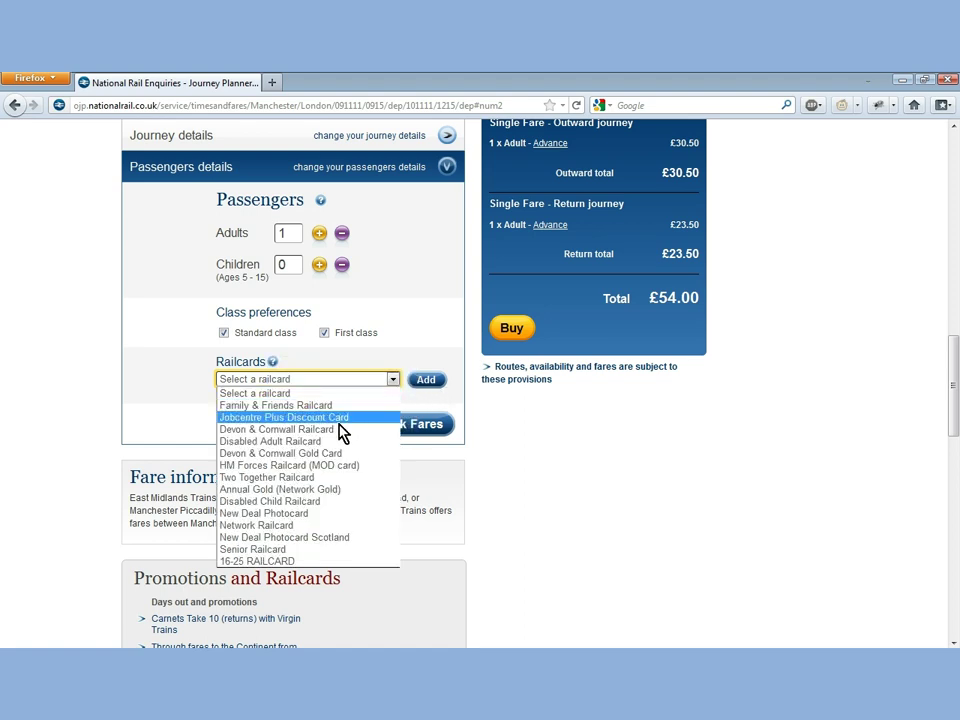
click(312, 562)
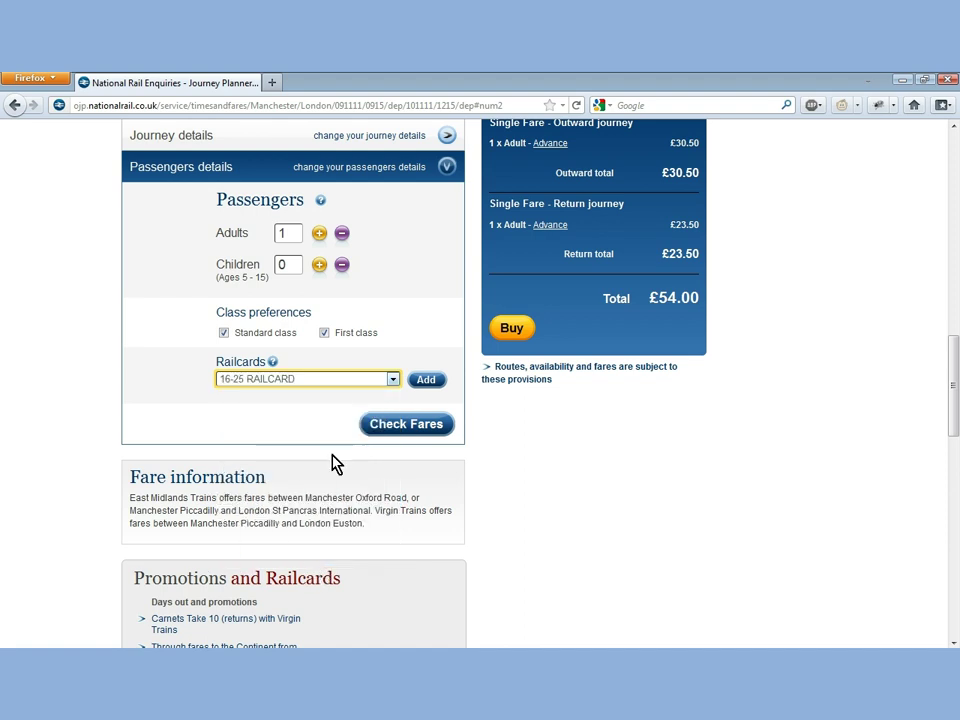
click(426, 381)
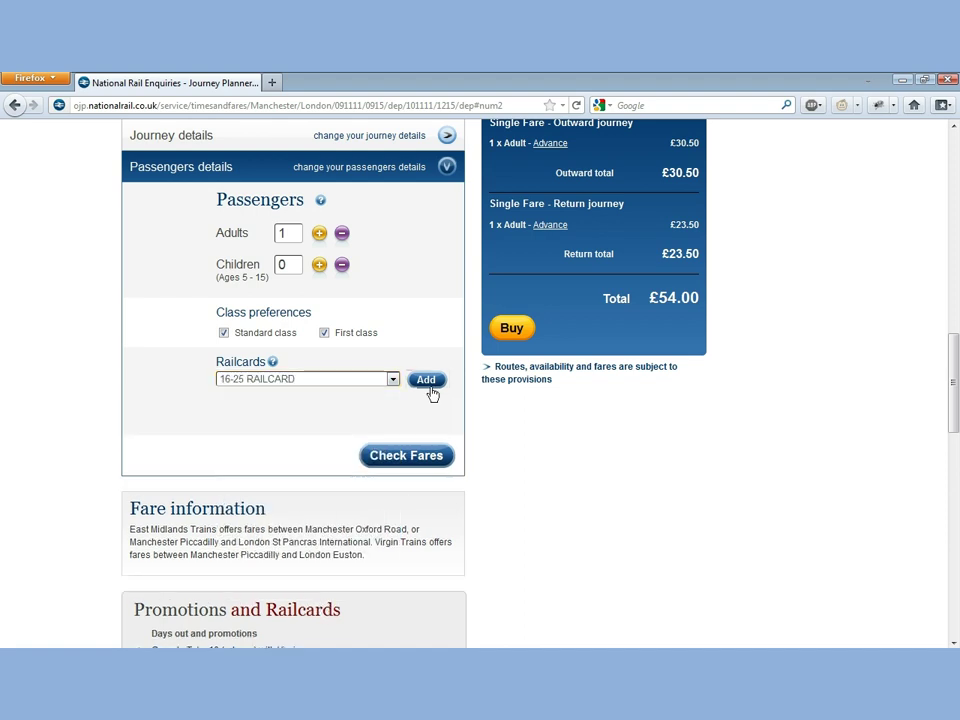
click(406, 456)
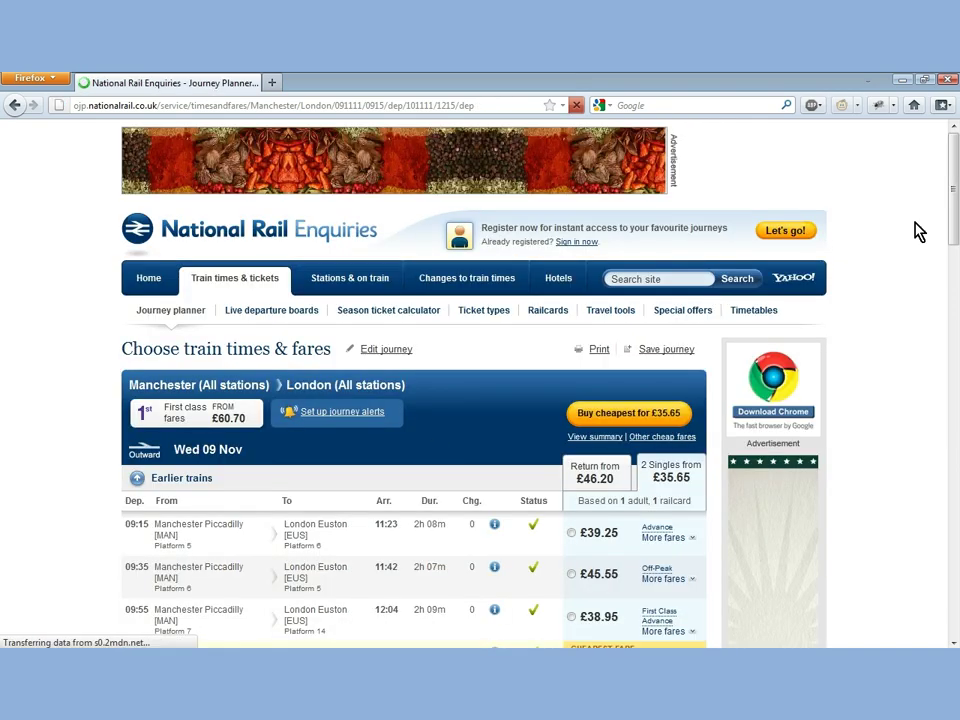
Step: Review the 16-25 Railcard savings in the Tickets panel and buy the £35.65 fare
scroll(957, 237, down, 2)
scroll(949, 253, down, 8)
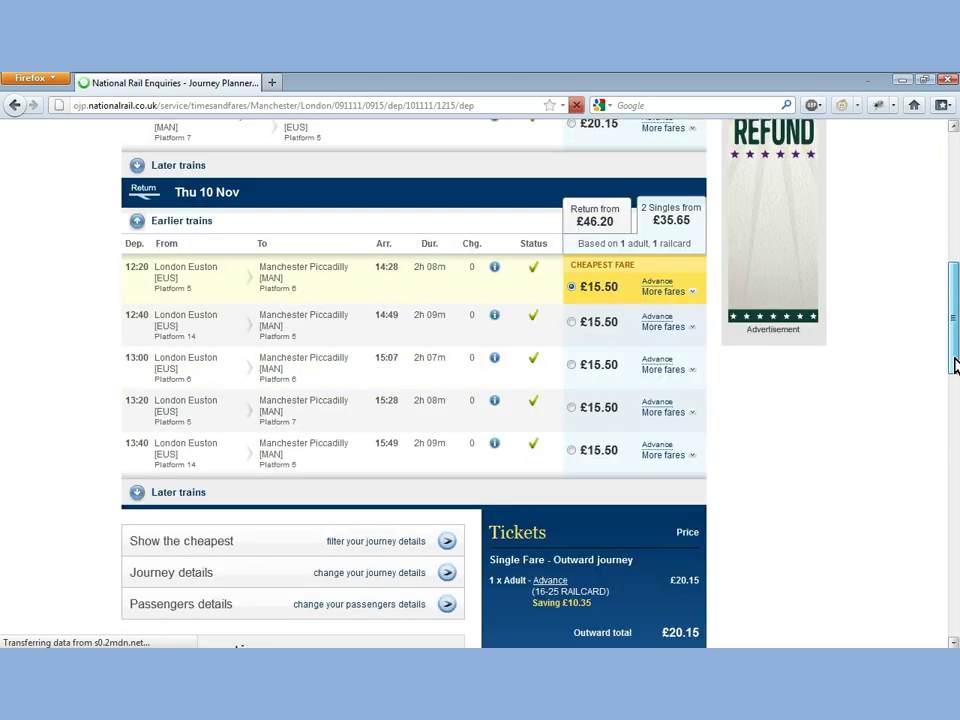
scroll(955, 366, down, 3)
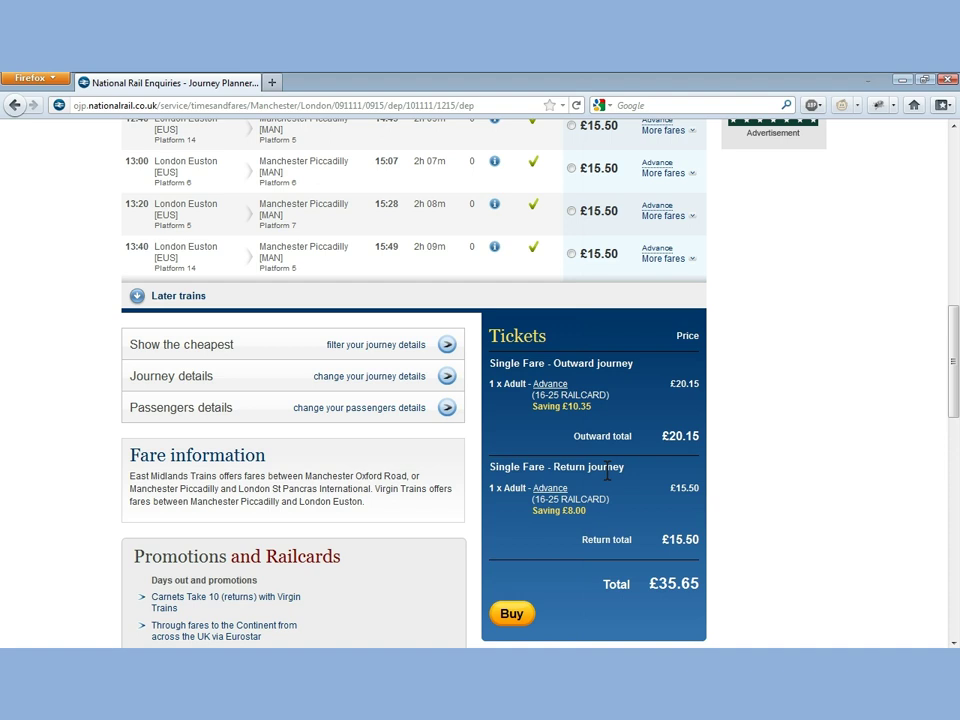
click(513, 614)
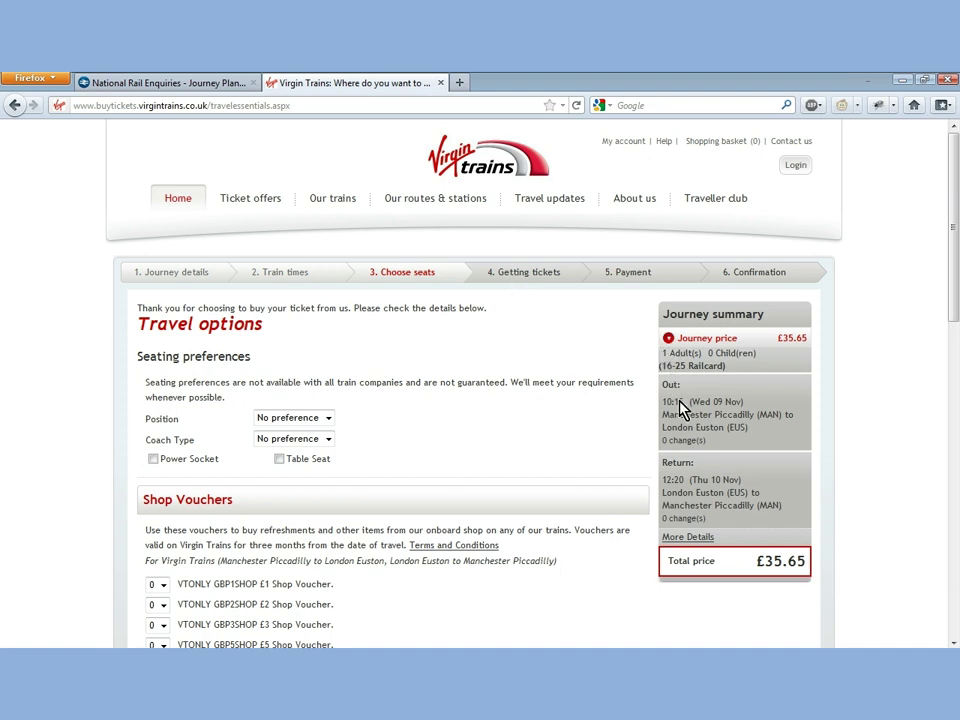
Step: Switch back to the National Rail Enquiries results tab
click(197, 85)
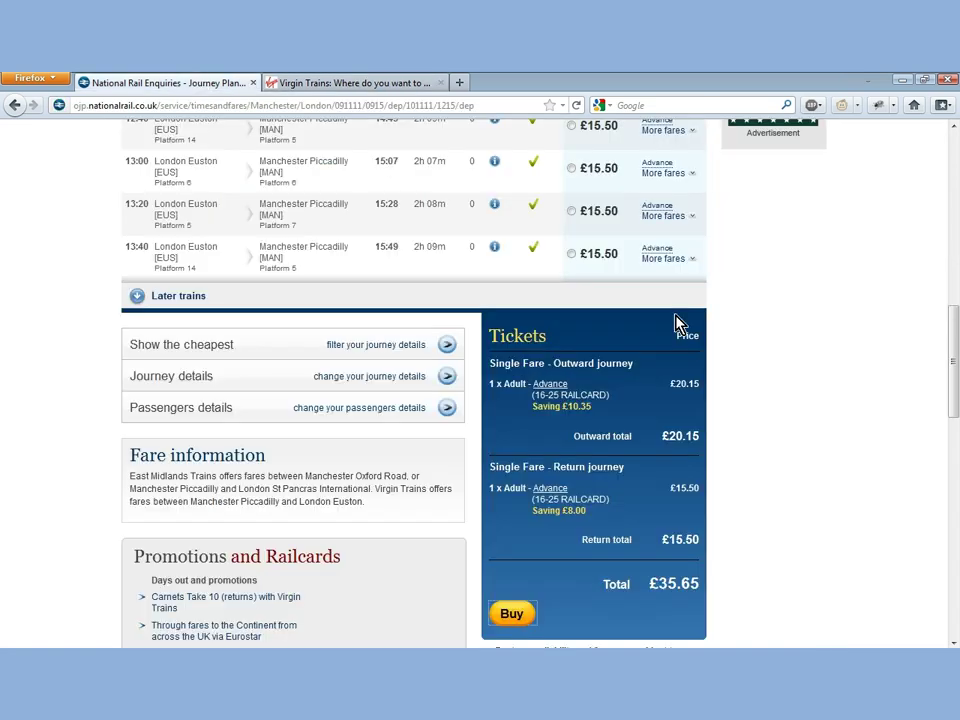
Step: Go to the National Rail Enquiries home page and add a return journey
drag(955, 360, 956, 190)
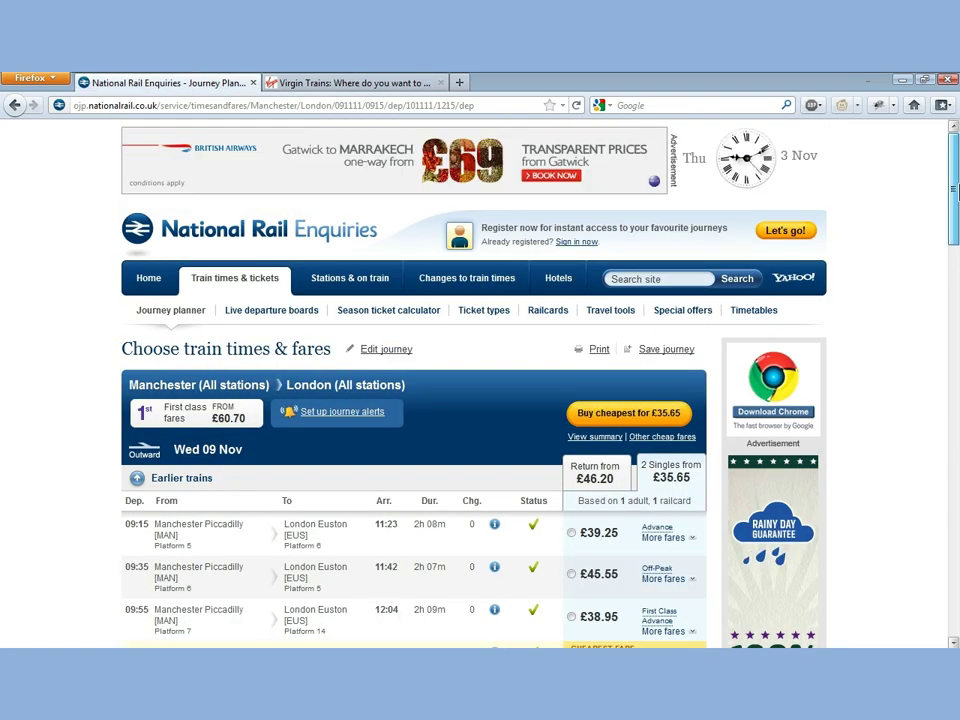
click(128, 285)
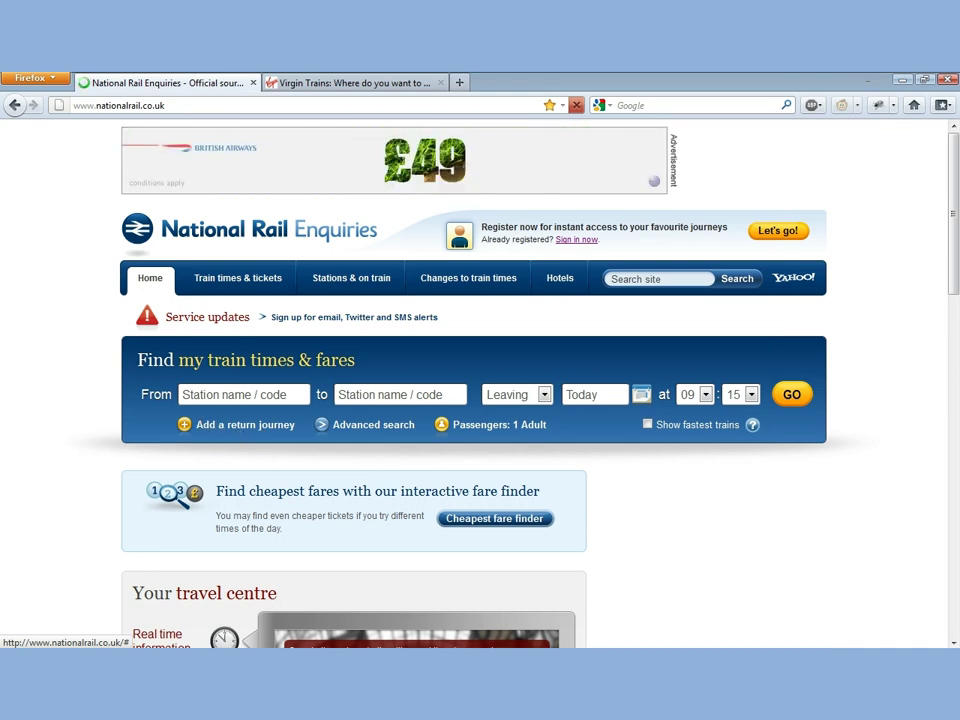
click(238, 426)
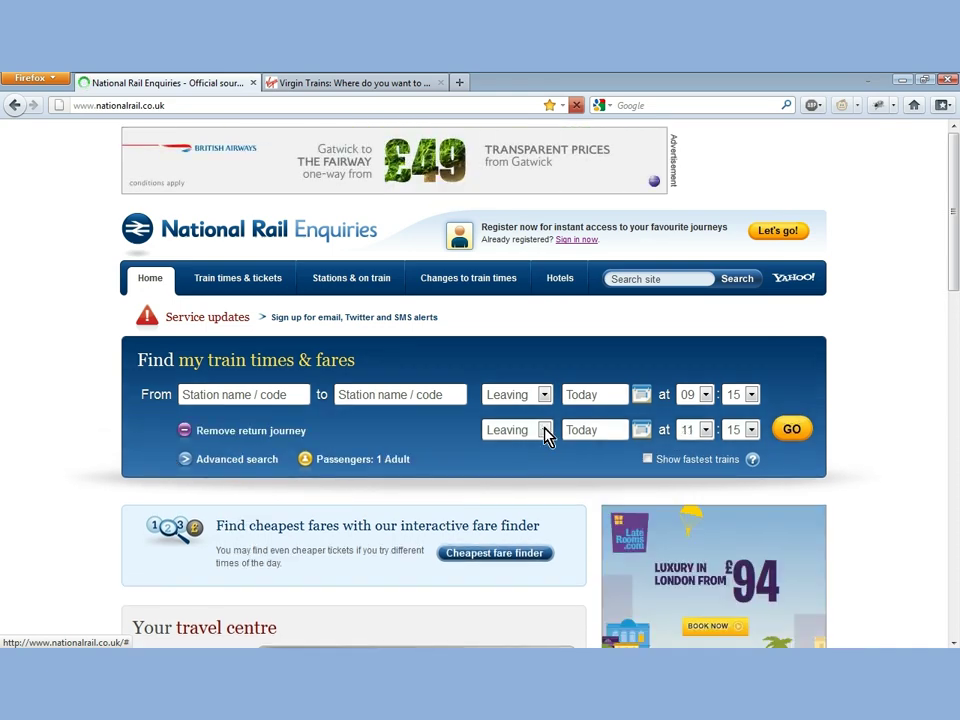
Step: Add one 16-25 Railcard to the passenger details for 1 adult
click(311, 461)
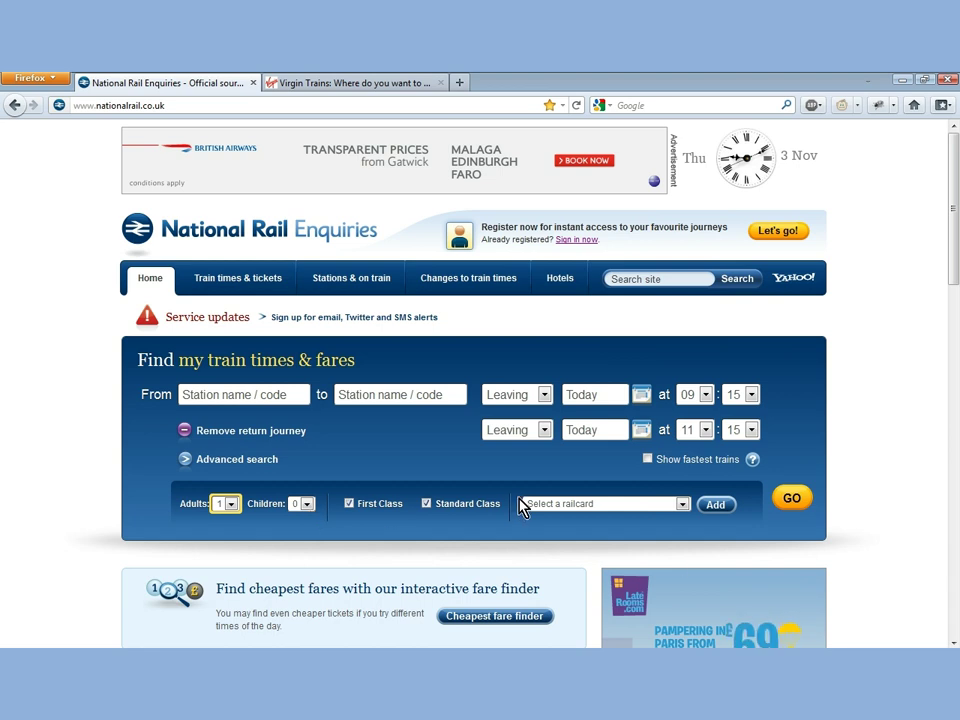
click(588, 505)
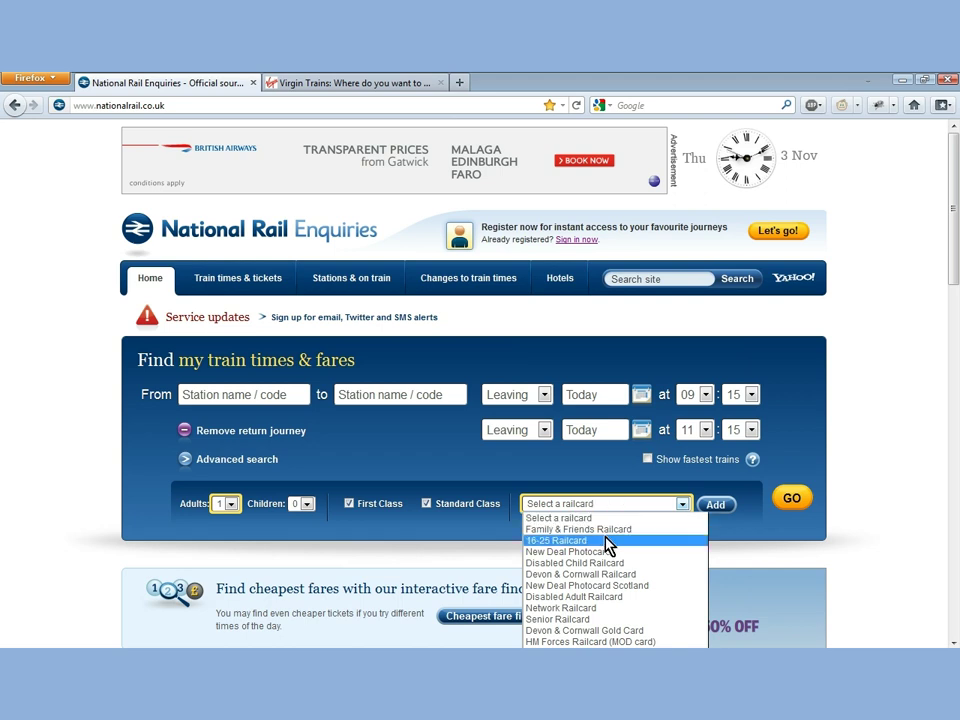
click(606, 541)
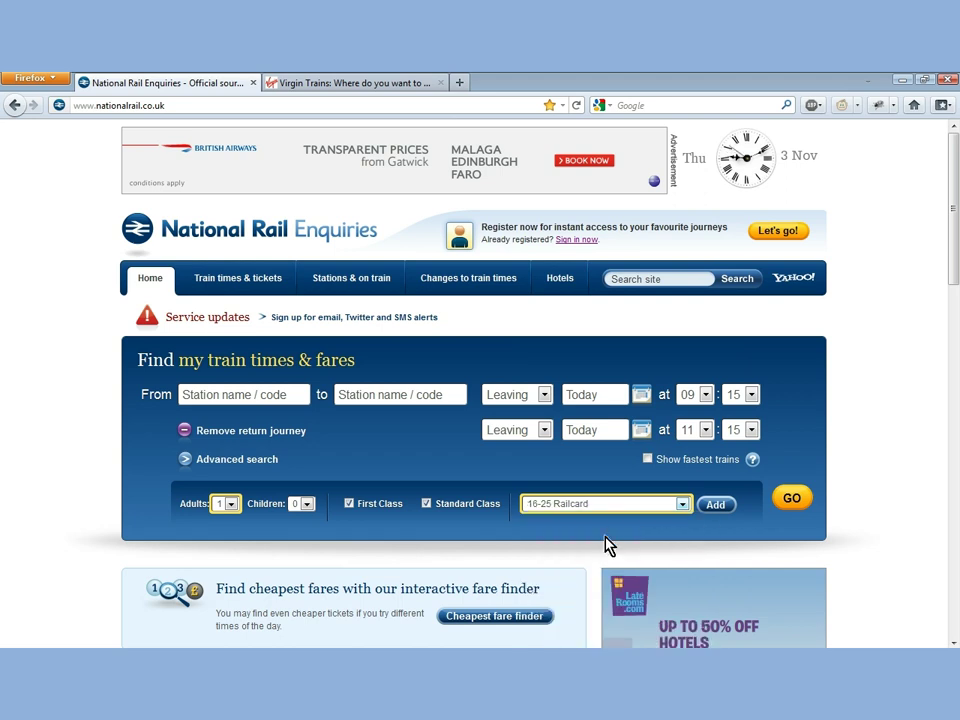
click(715, 506)
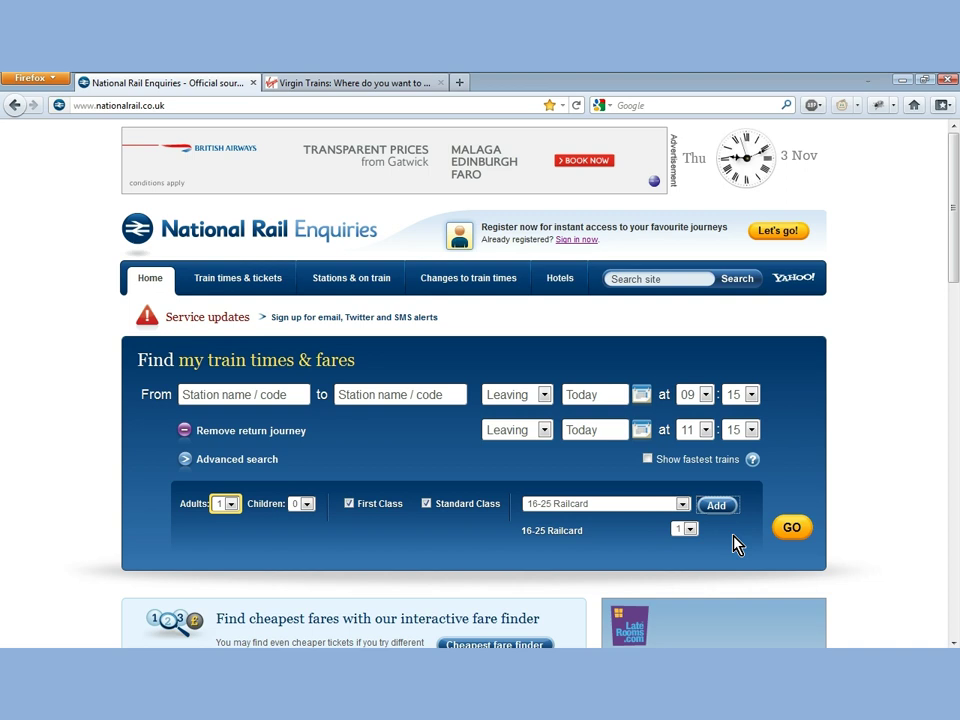
click(691, 531)
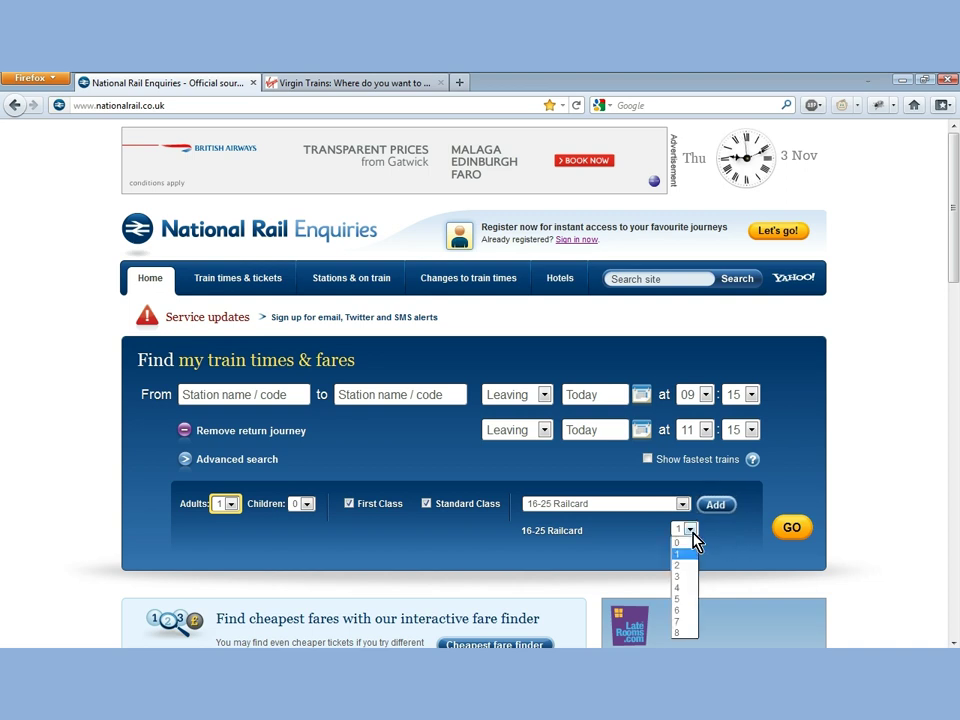